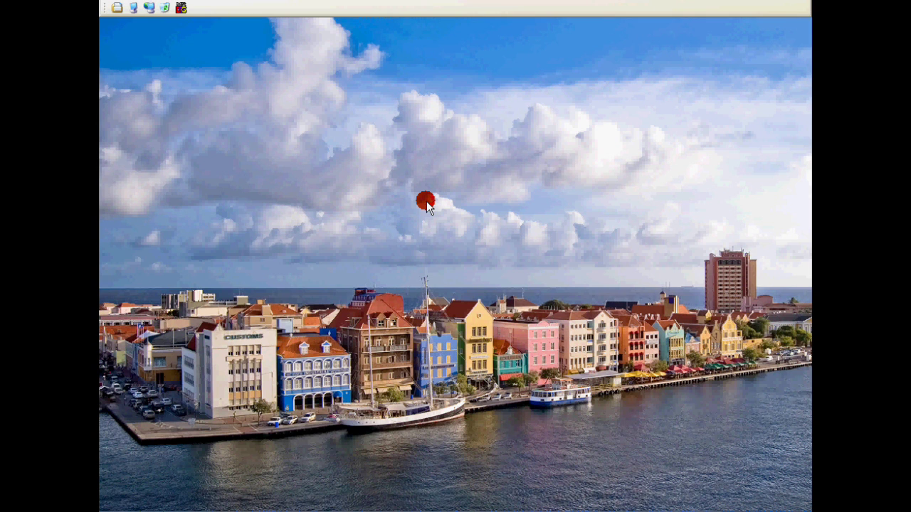
Launch Excel 2003 from the Run box by entering 'excel'
key("super")
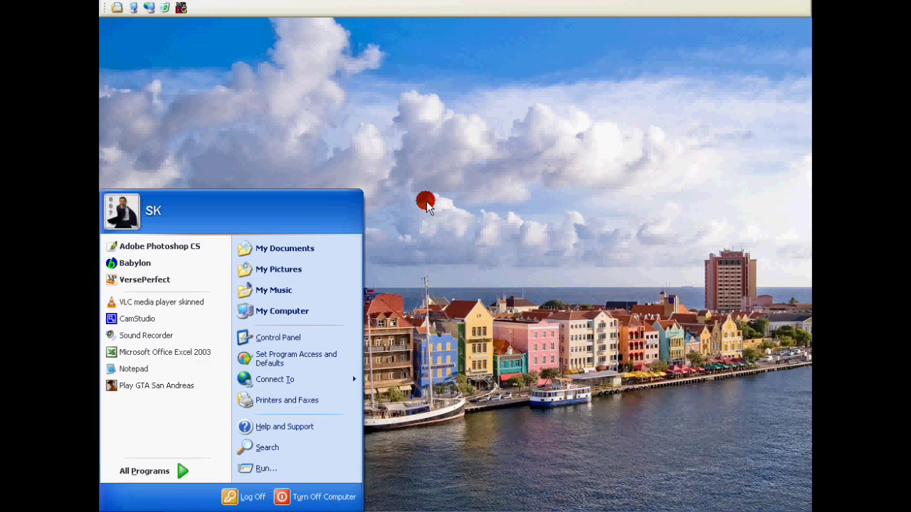
type("rexcel")
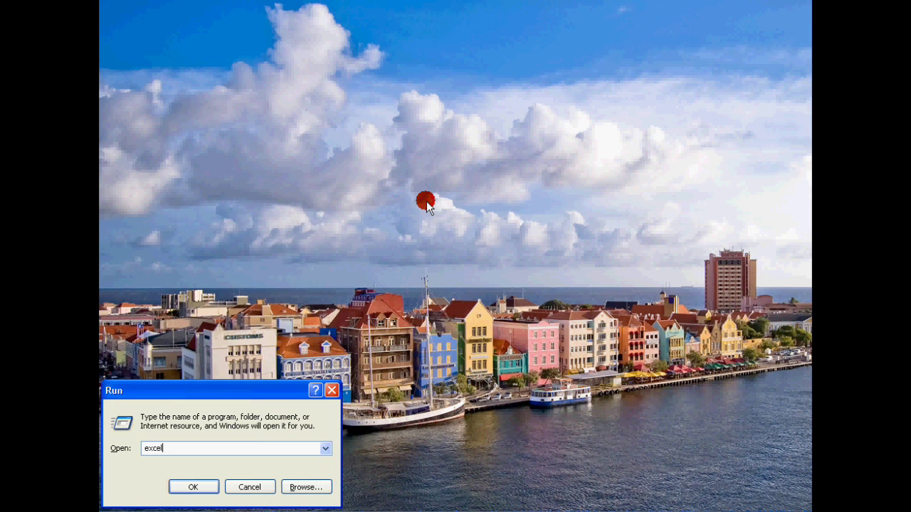
key("Return")
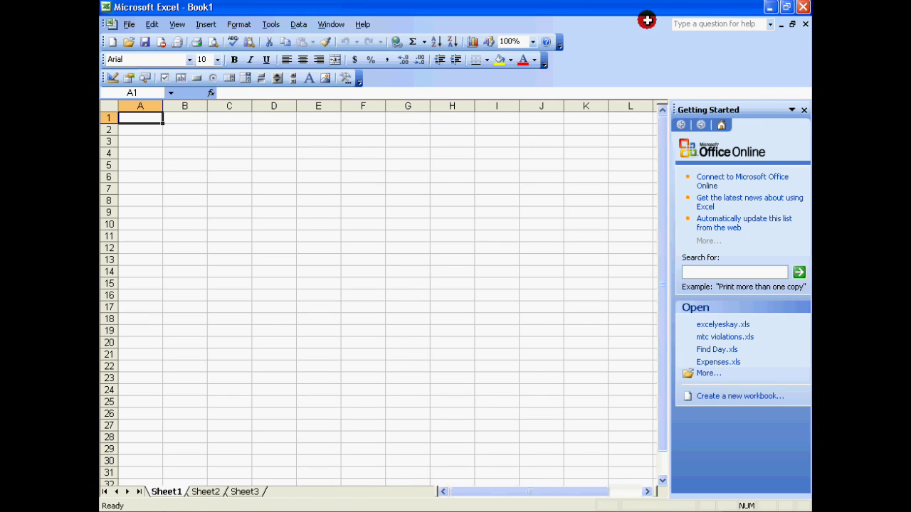
Close the blank Book1 and reopen excelyeskay.xls from the recent files list
left_click(803, 24)
left_click(116, 24)
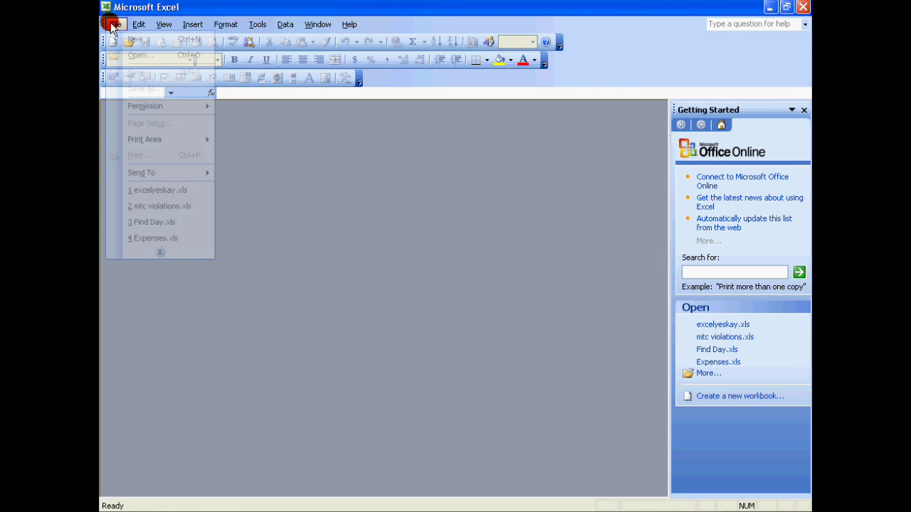
left_click(161, 190)
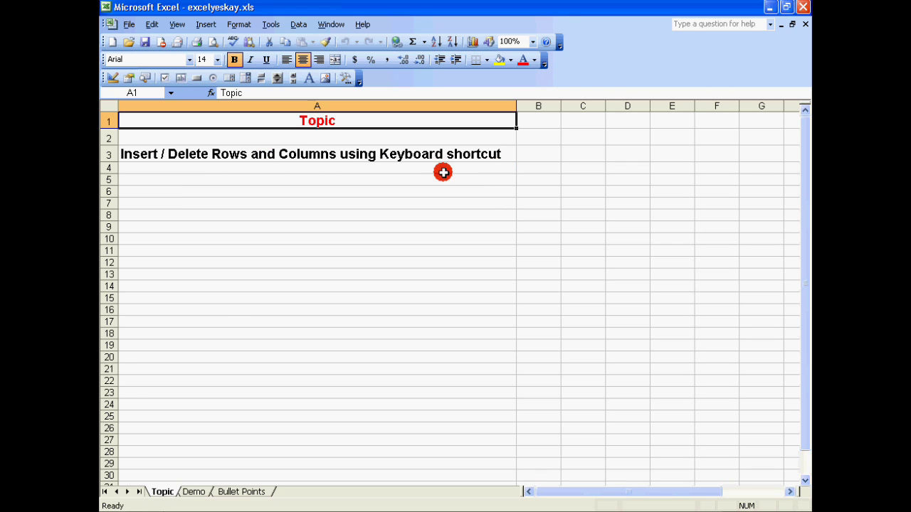
Switch to the Demo sheet and move around the name list from Steve to Joel
left_click(202, 491)
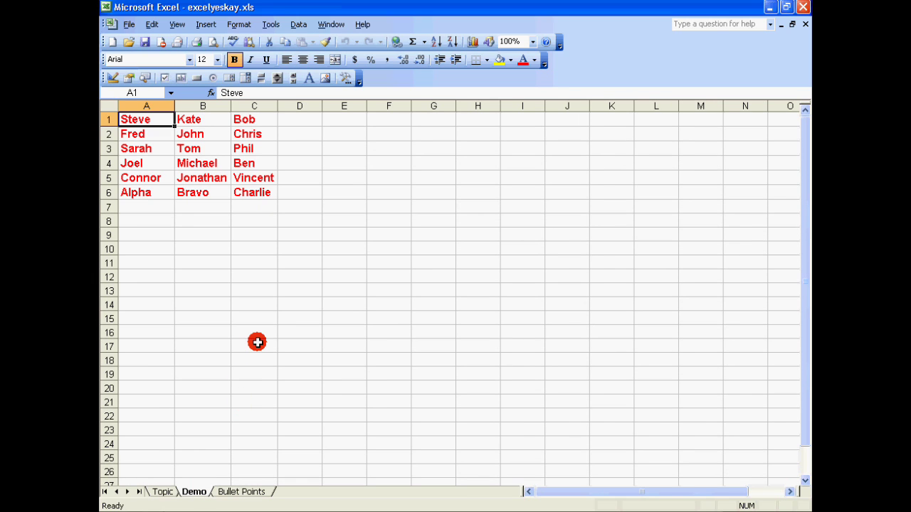
key("Down")
key("Down")
key("Down")
key("Down")
key("Down")
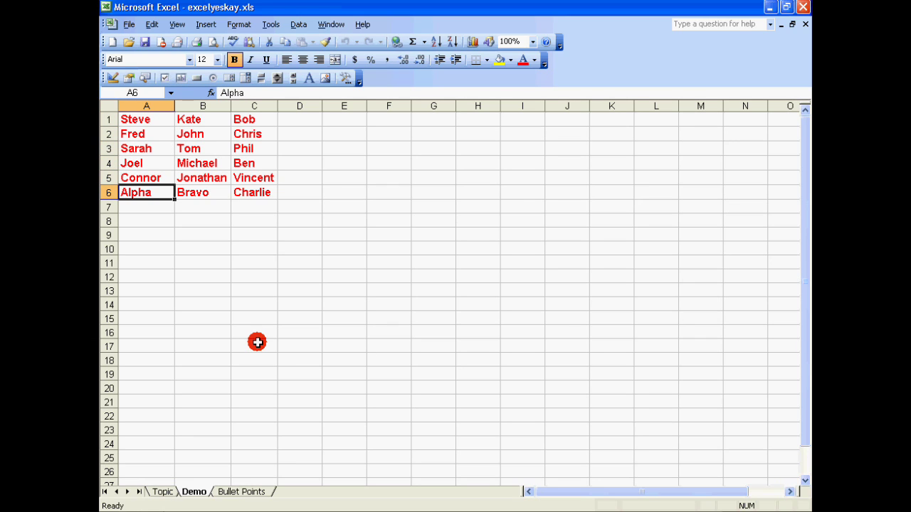
key("Up")
key("Up")
key("Up")
key("Up")
key("Up")
key("Right")
key("Right")
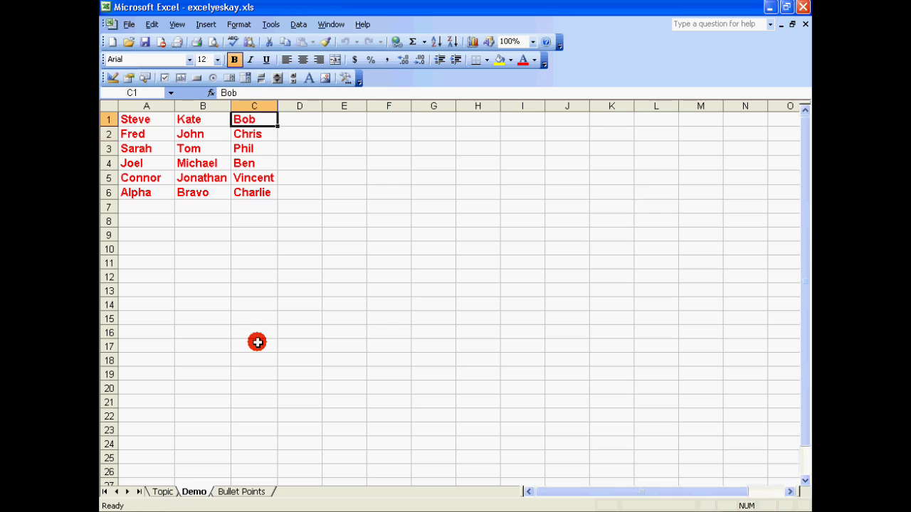
key("Down")
key("Down")
key("Down")
key("Left")
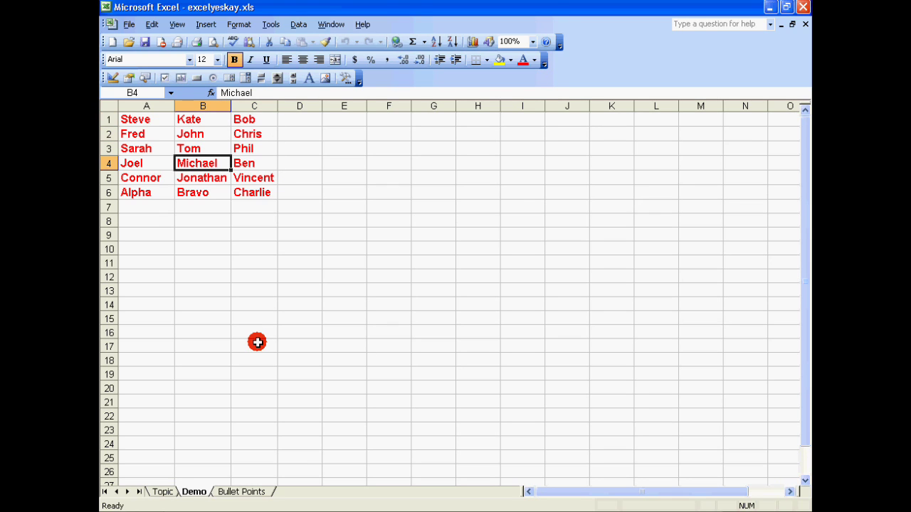
key("Left")
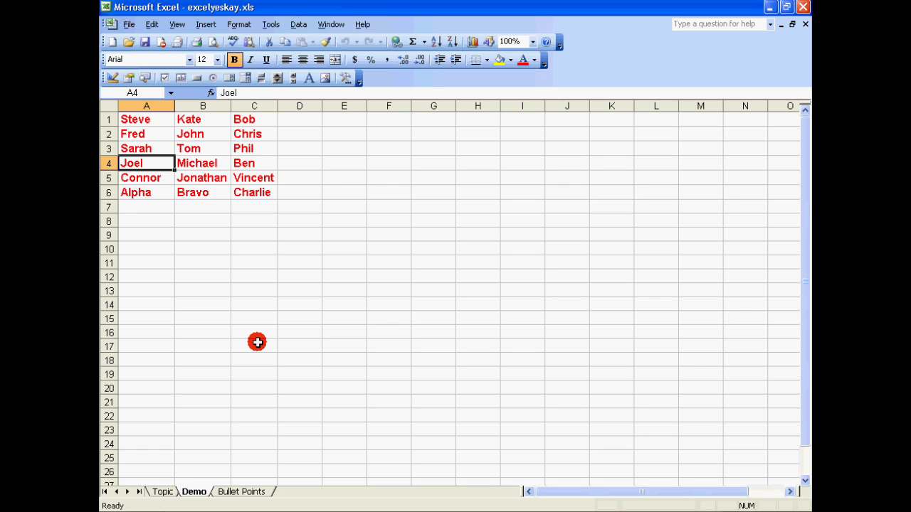
Go to D5 in the Connor row and select the whole of row 5
key("Down")
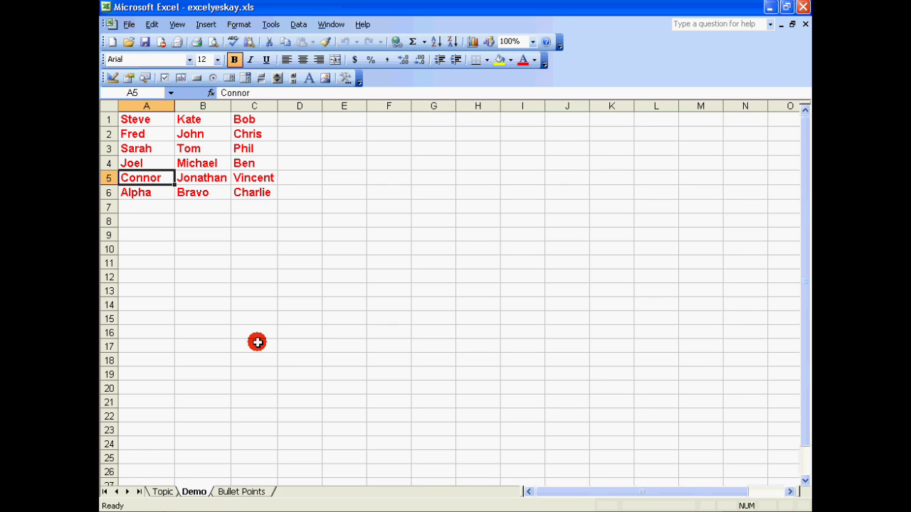
key("Up")
key("Up")
key("Down")
key("Down")
key("Down")
key("Up")
key("Right")
key("Right")
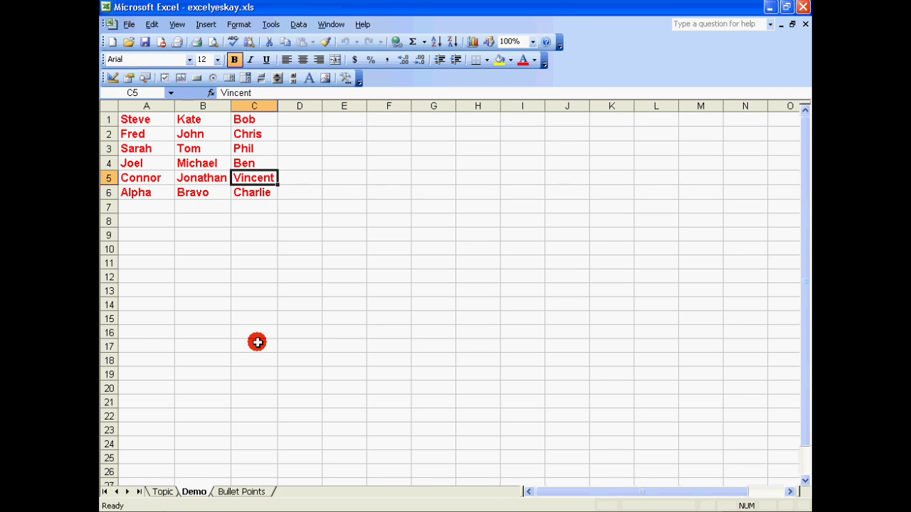
key("Right")
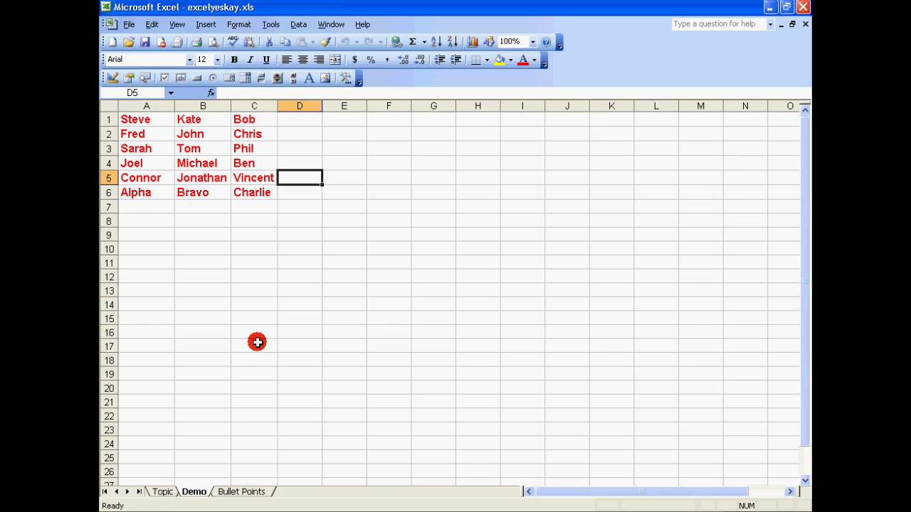
key("Left")
key("Left")
key("Left")
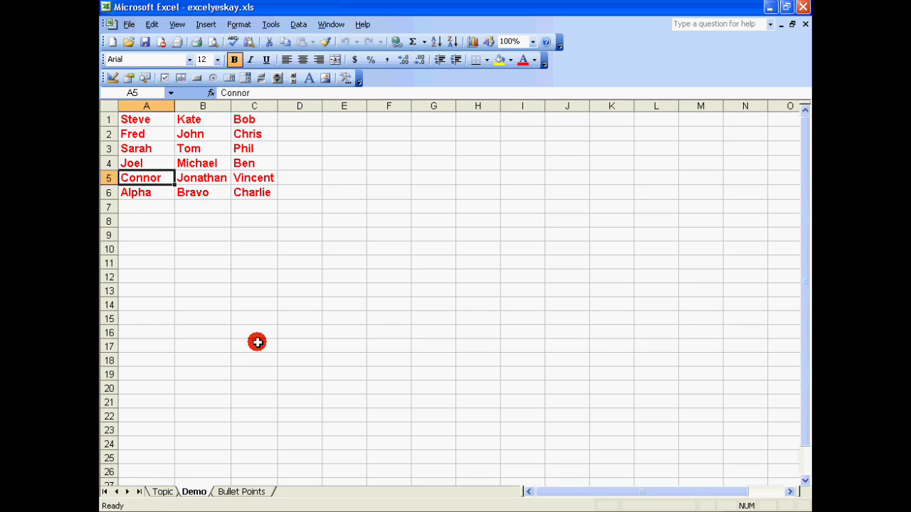
key("Right")
key("Right")
key("Right")
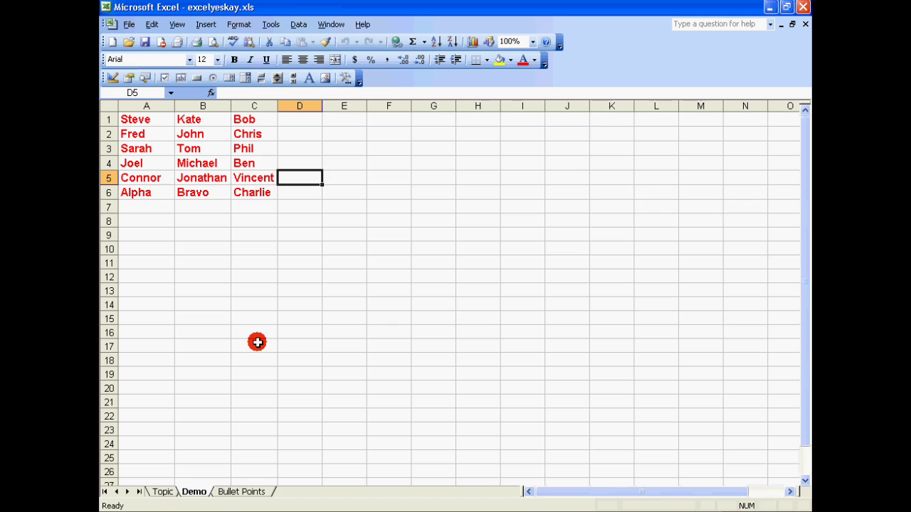
key("shift+space")
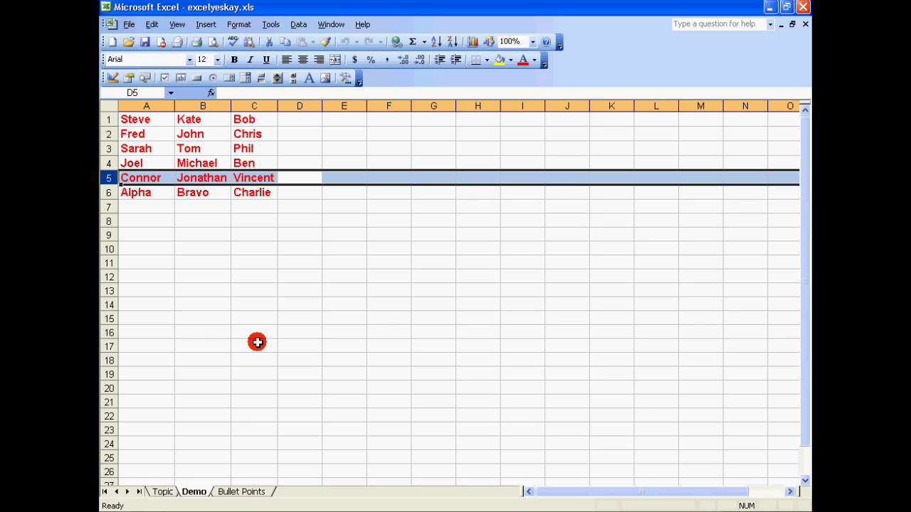
Insert a blank row above the Connor row with Ctrl+Shift+=
key("ctrl+shift+plus")
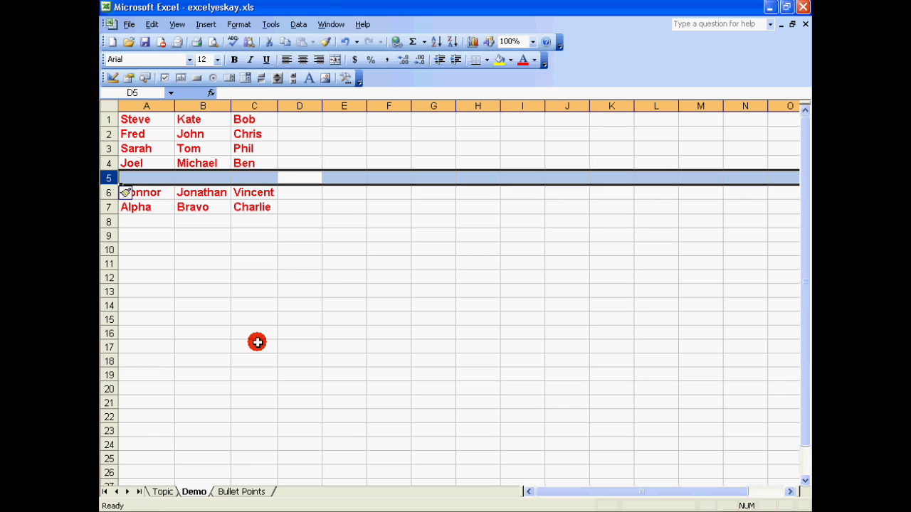
key("Left")
key("Left")
key("Up")
key("Up")
key("Up")
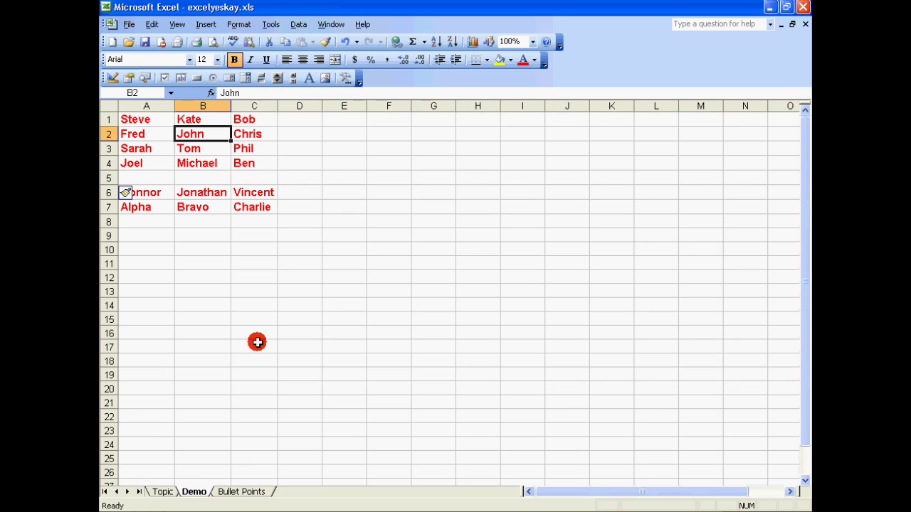
key("Up")
Move to Ben in C4 and select the entire column C
key("Right")
key("Left")
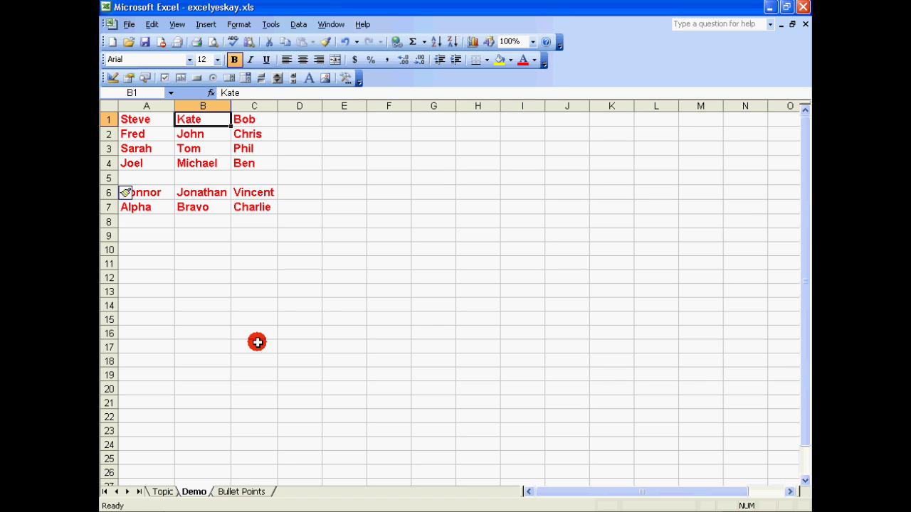
key("Right")
key("Right")
key("Left")
key("Left")
key("Right")
key("Down")
key("Down")
key("Down")
key("Down")
key("Down")
key("Down")
key("Down")
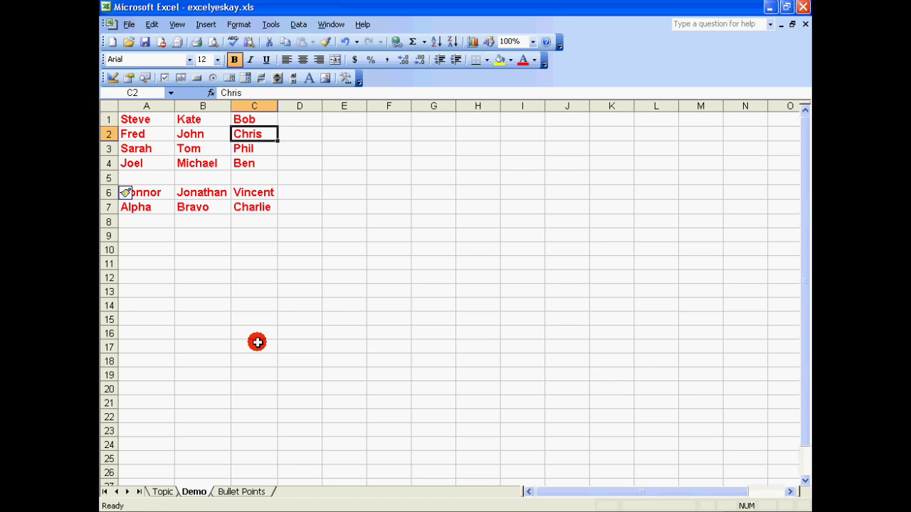
key("Up")
key("Up")
key("Up")
key("Up")
key("Up")
key("Down")
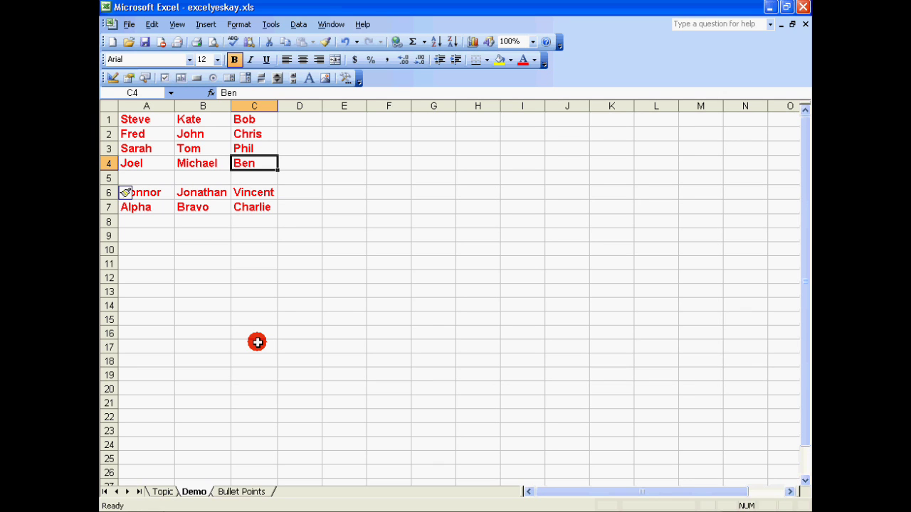
key("ctrl+space")
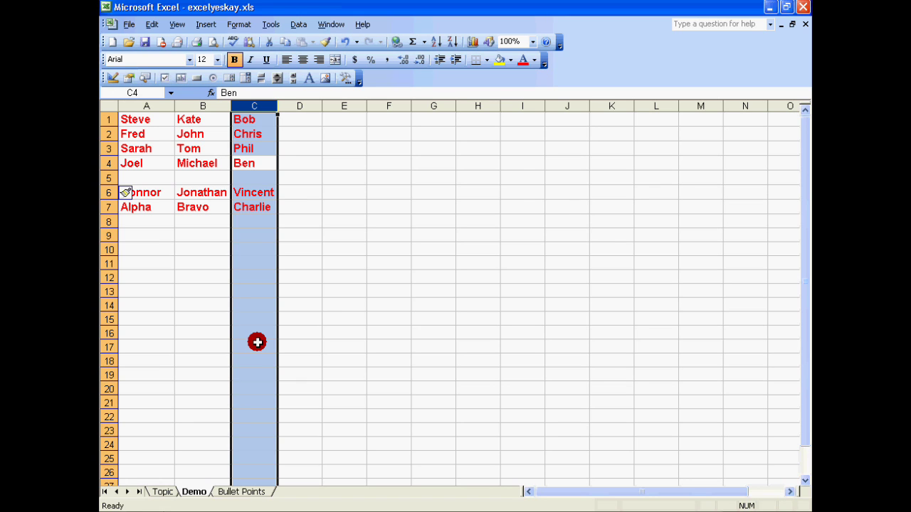
Insert three blank columns before the Bob column, pushing its list to column F
key("ctrl+shift+equal")
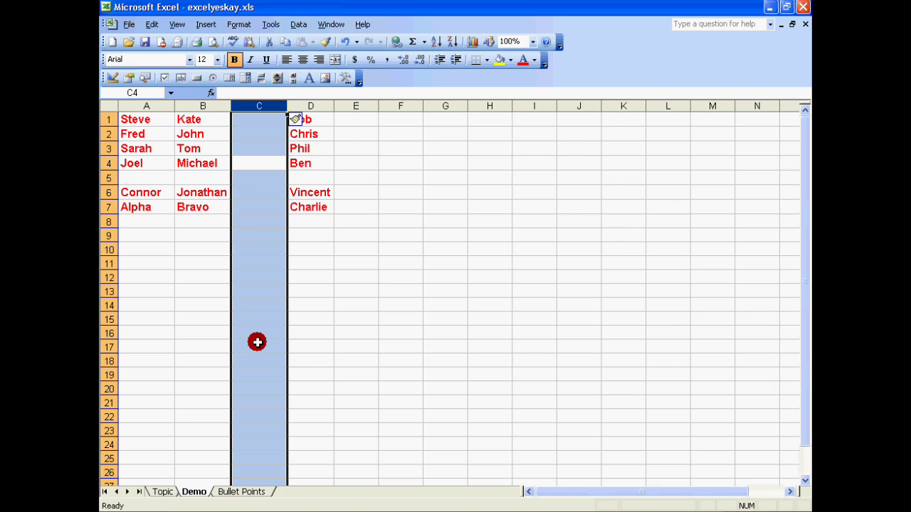
key("ctrl+plus")
key("ctrl+plus")
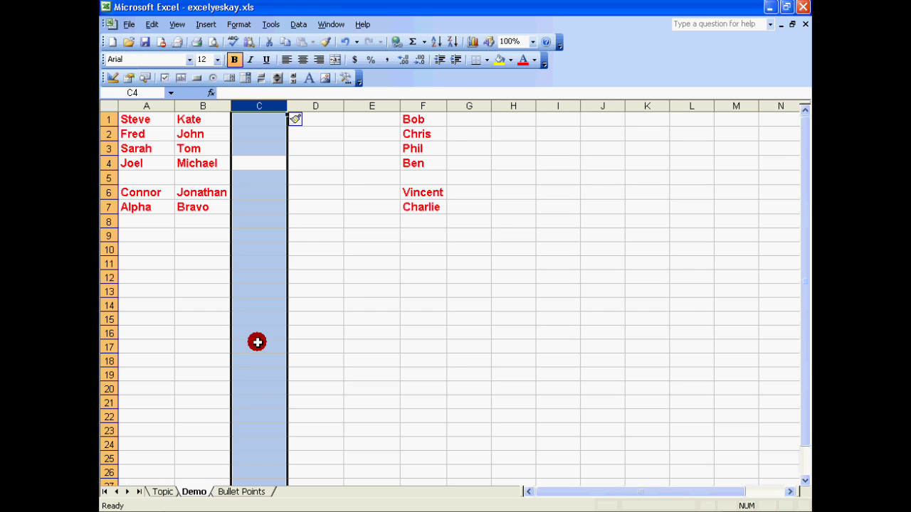
key("Right")
Move to C4 and select the entire Joel, Michael, Ben row 4
key("Left")
key("Left")
key("Left")
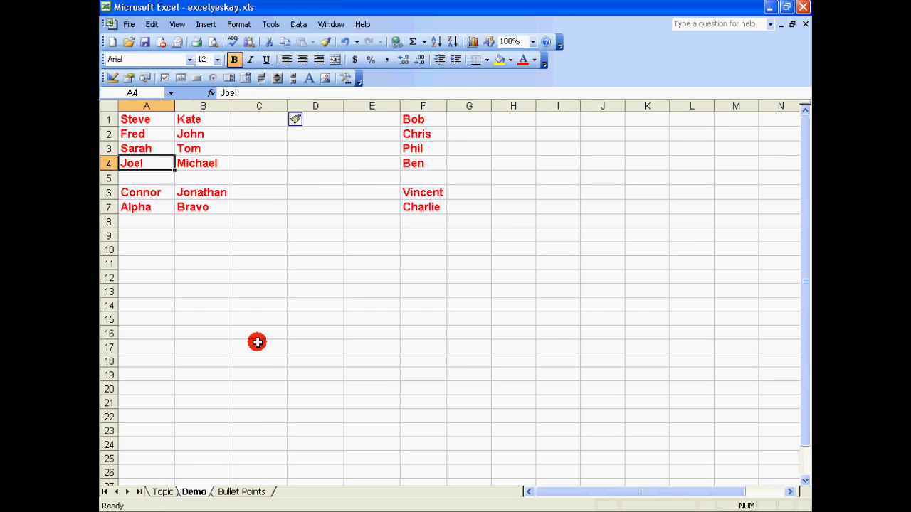
key("Down")
key("Down")
key("Down")
key("Down")
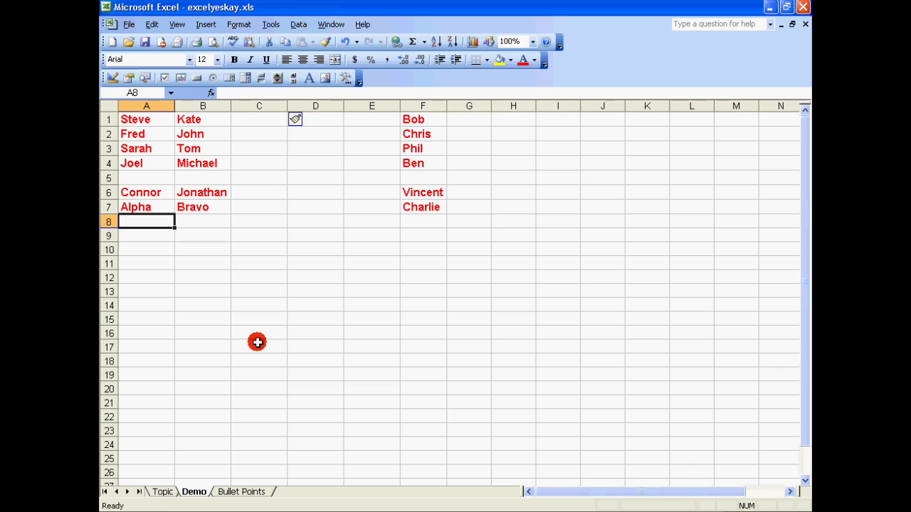
key("Up")
key("Up")
key("Up")
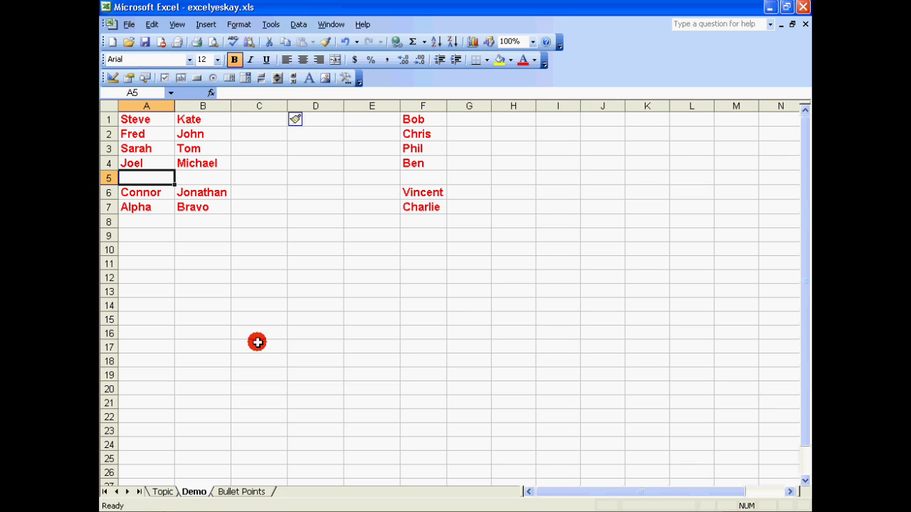
key("Up")
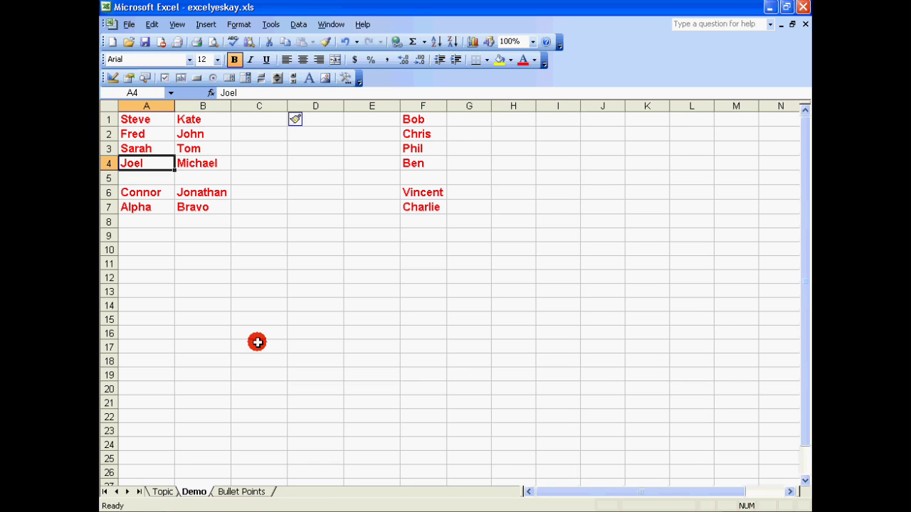
key("Right")
key("Right")
key("Right")
key("Right")
key("Left")
key("Left")
key("Left")
key("Right")
key("Right")
key("Right")
key("Left")
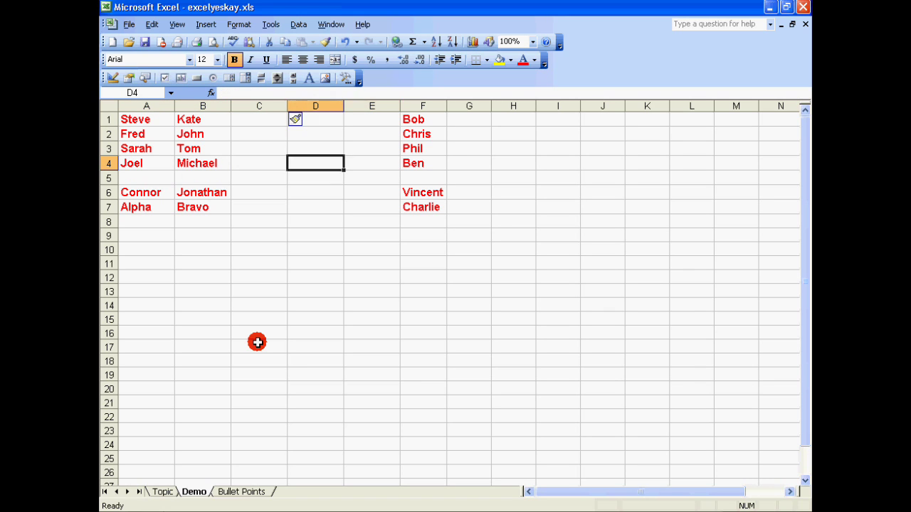
key("Left")
key("Left")
key("Right")
key("Right")
key("Left")
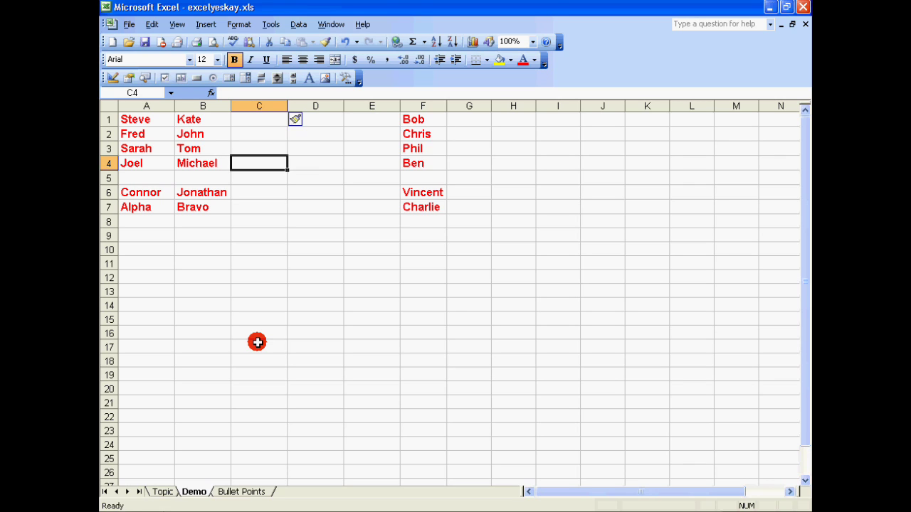
key("shift+space")
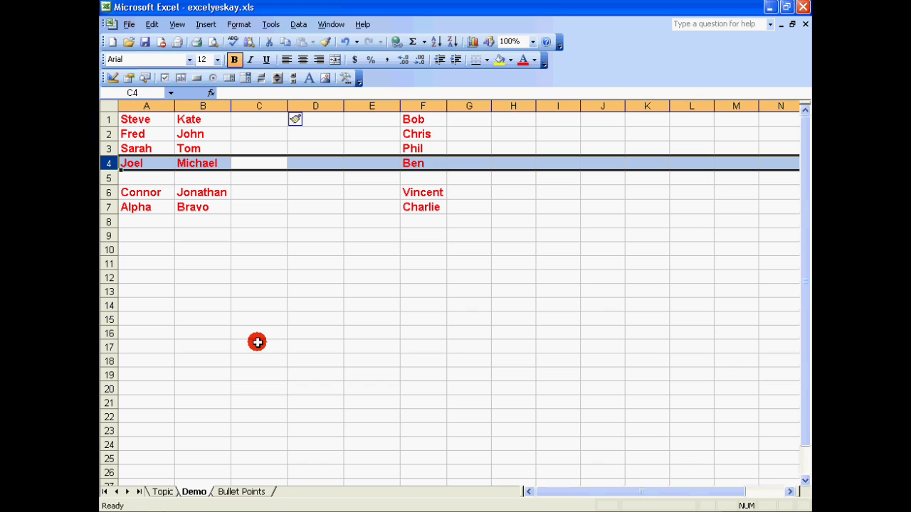
Delete row 4 (Joel, Michael, Ben) so the rows below shift up
key("ctrl+minus")
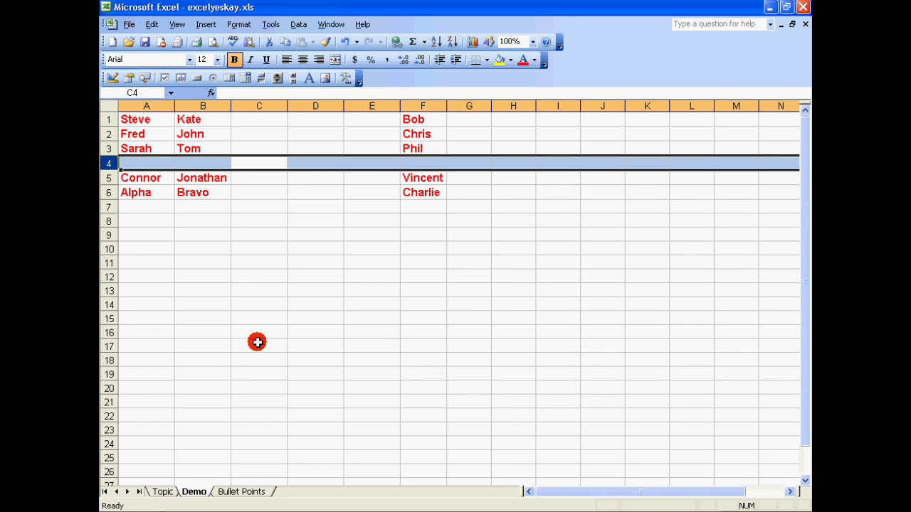
key("Right")
key("Left")
key("Left")
key("Left")
key("Up")
key("Up")
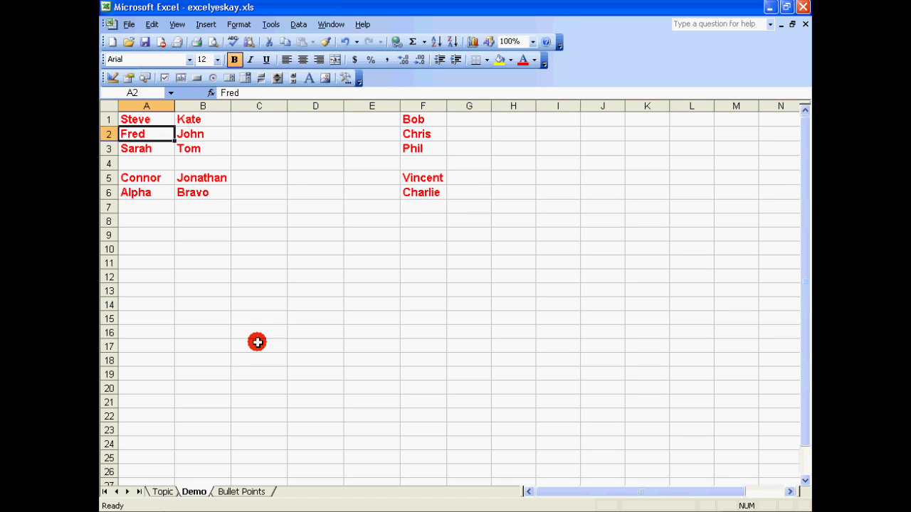
Browse the names in column A, then select the whole of column A
key("Up")
key("Down")
key("Down")
key("Down")
key("Up")
key("Up")
key("Up")
key("Down")
key("Down")
key("Down")
key("Down")
key("Up")
key("Up")
key("Up")
key("Down")
key("Down")
key("Down")
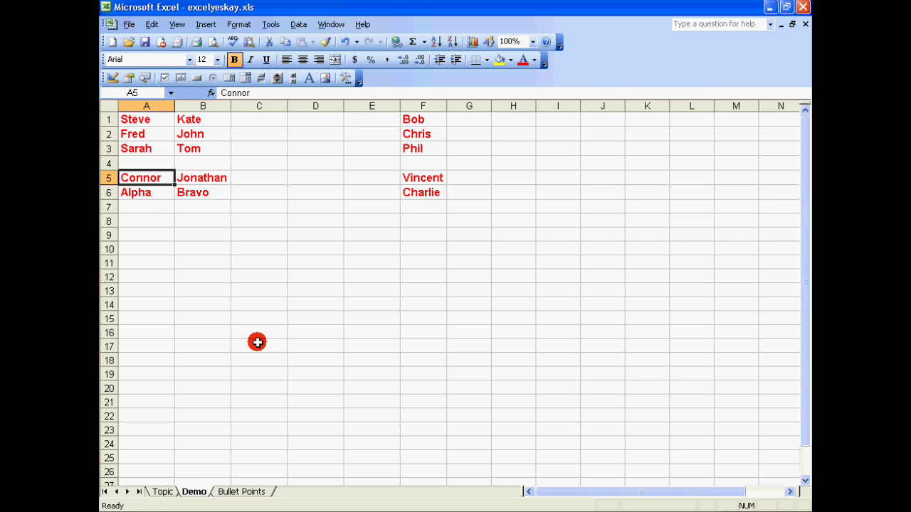
key("ctrl+space")
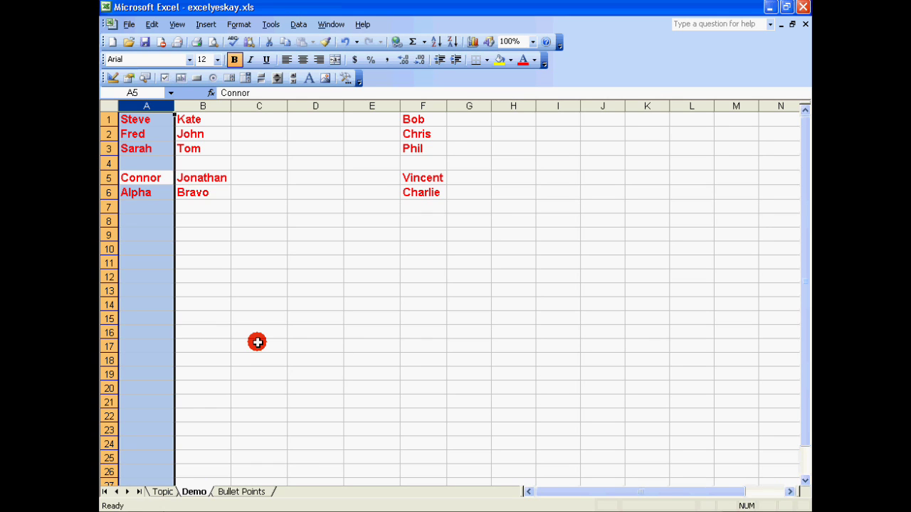
Delete column A holding Steve's names, then go to the Bullet Points sheet
key("ctrl+minus")
key("Right")
key("Right")
key("Right")
key("Right")
key("Right")
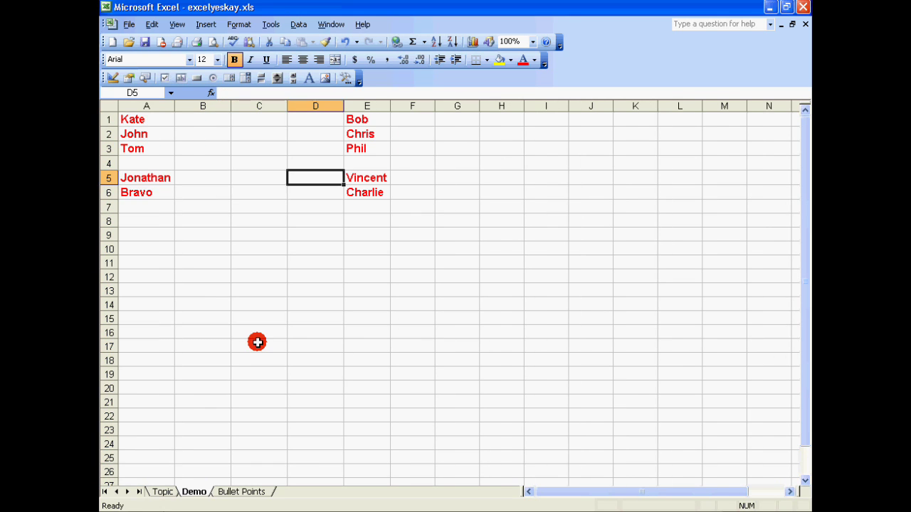
key("Left")
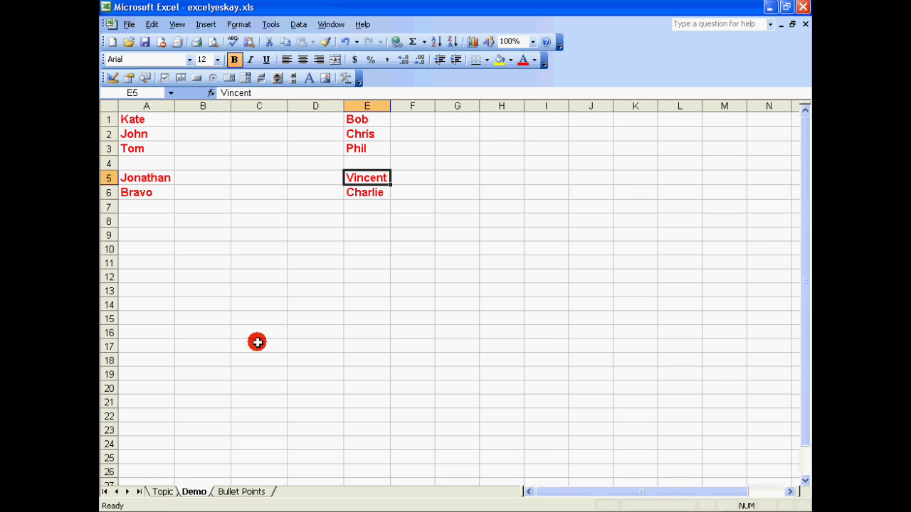
left_click(244, 491)
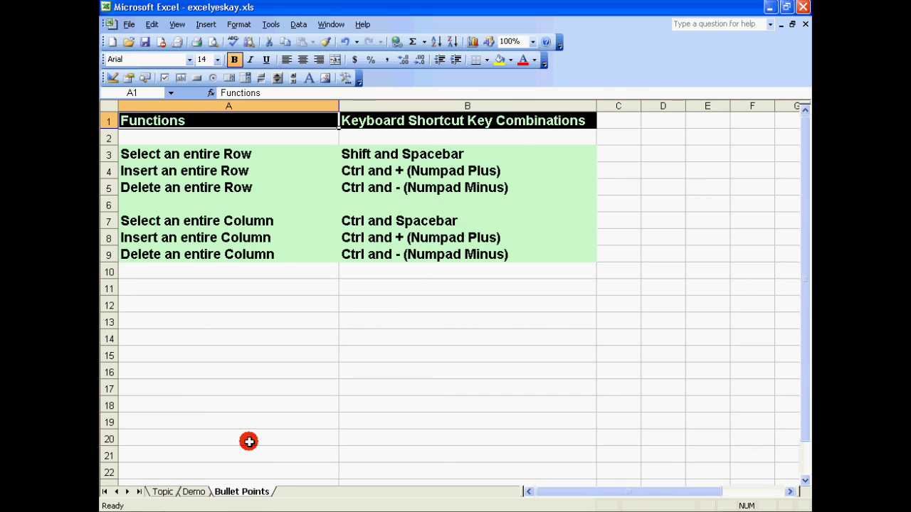
key("Right")
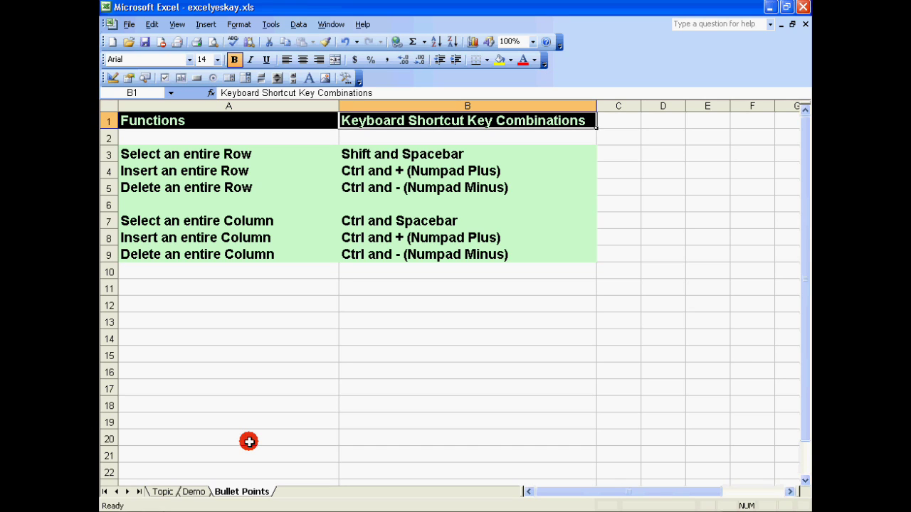
key("Down")
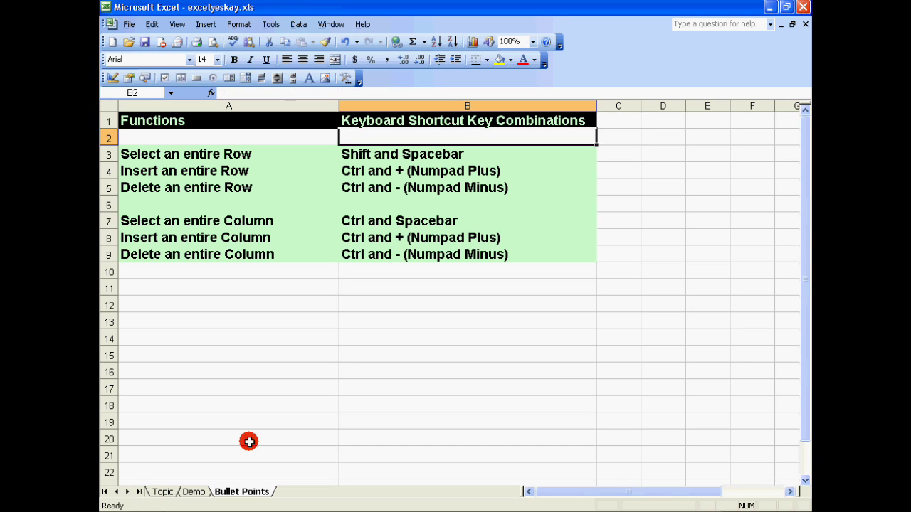
key("Down")
key("Left")
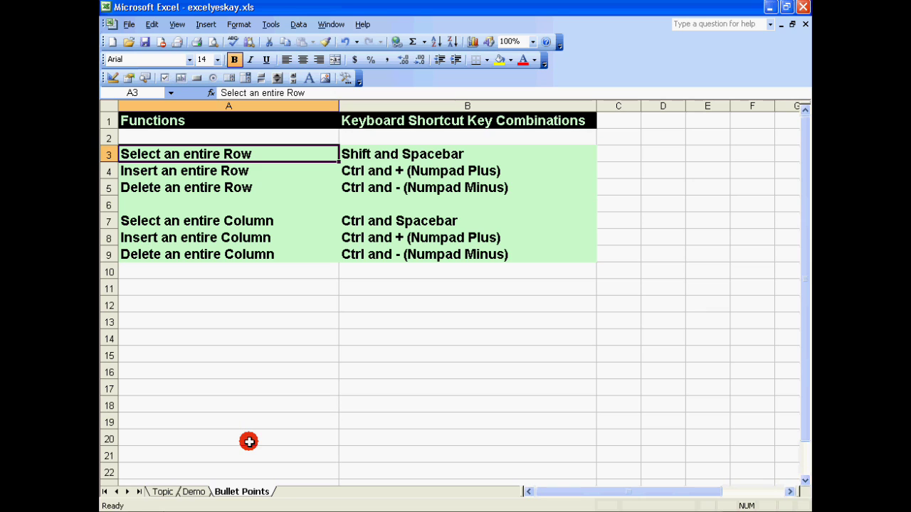
key("Right")
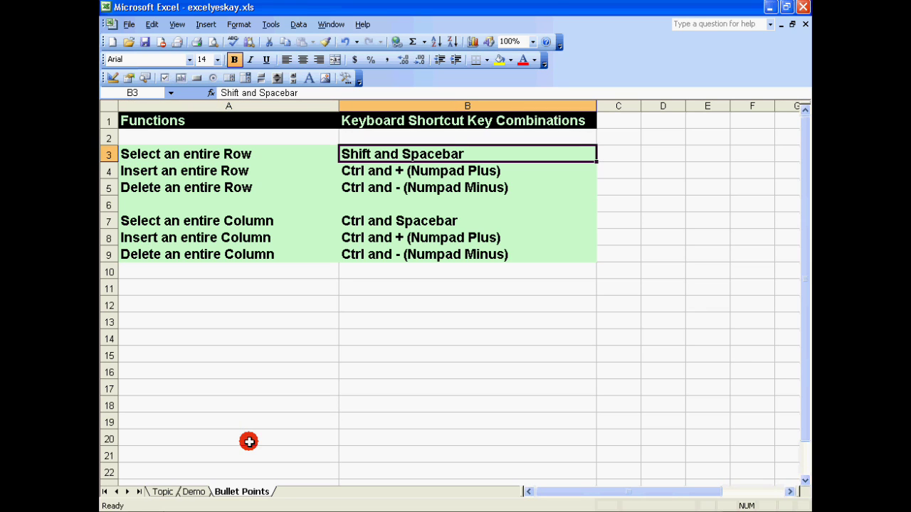
key("Left")
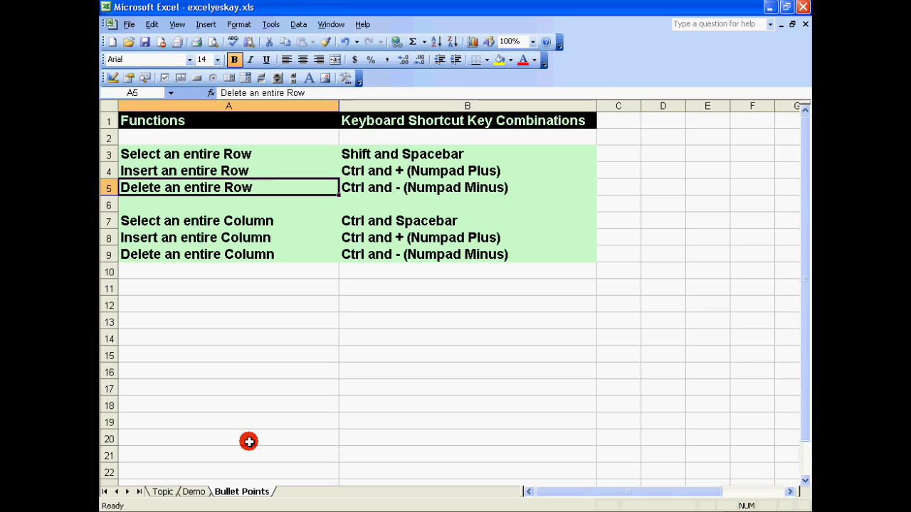
key("Up")
key("Right")
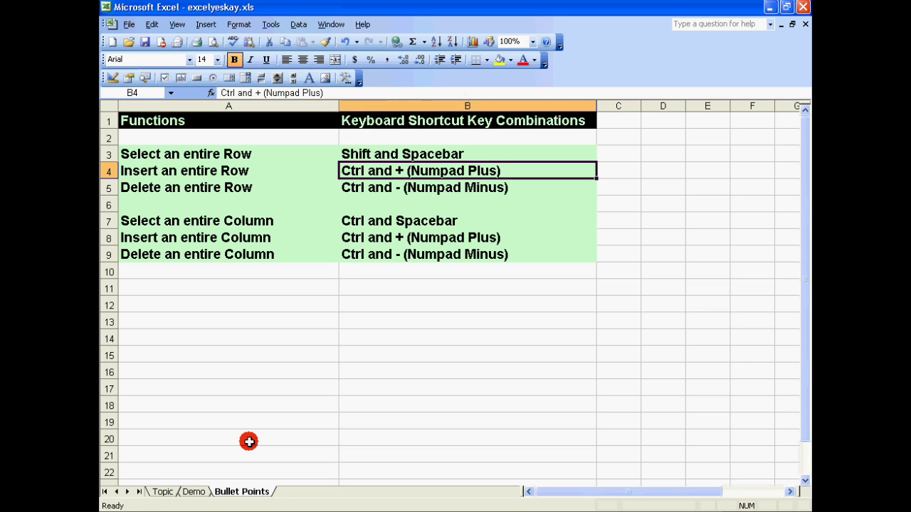
key("Left")
key("Down")
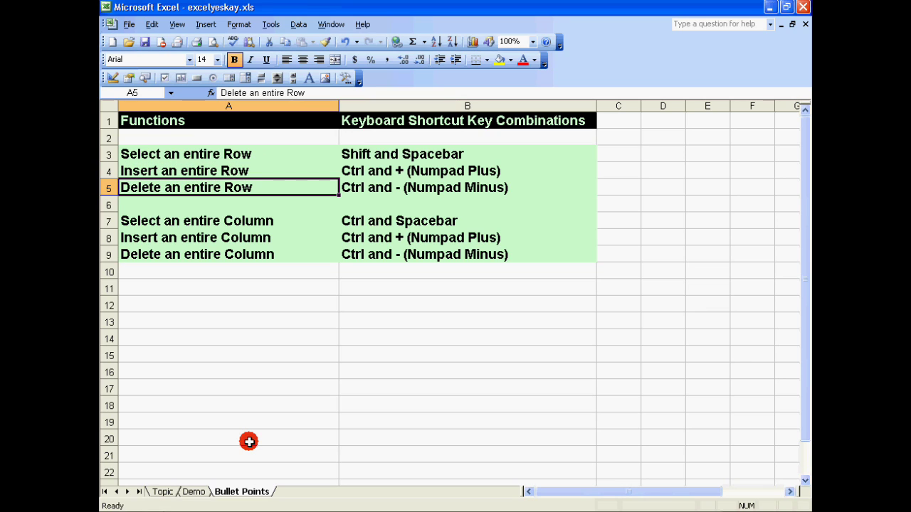
key("Right")
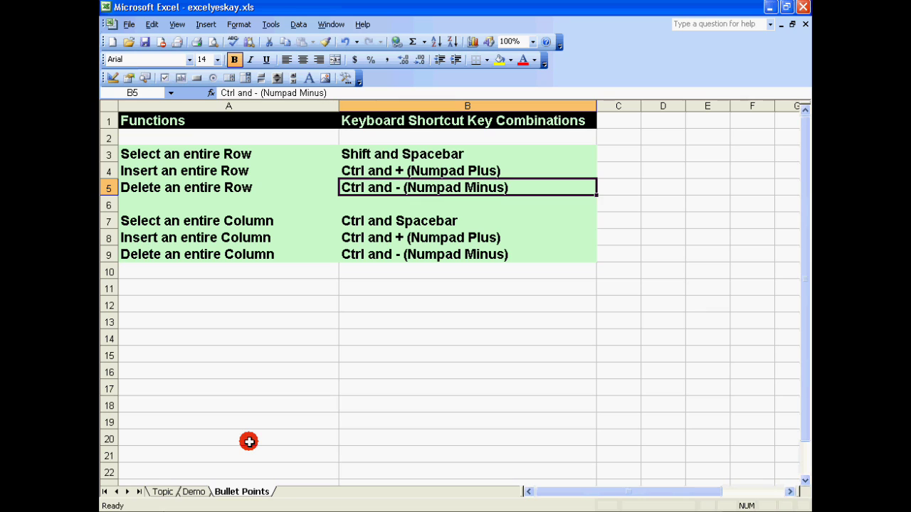
key("Left")
key("Down")
key("Down")
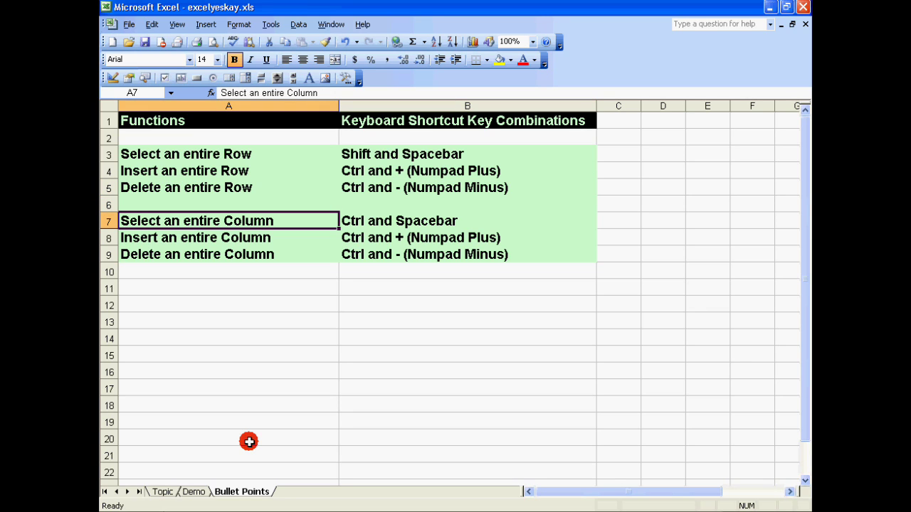
key("Right")
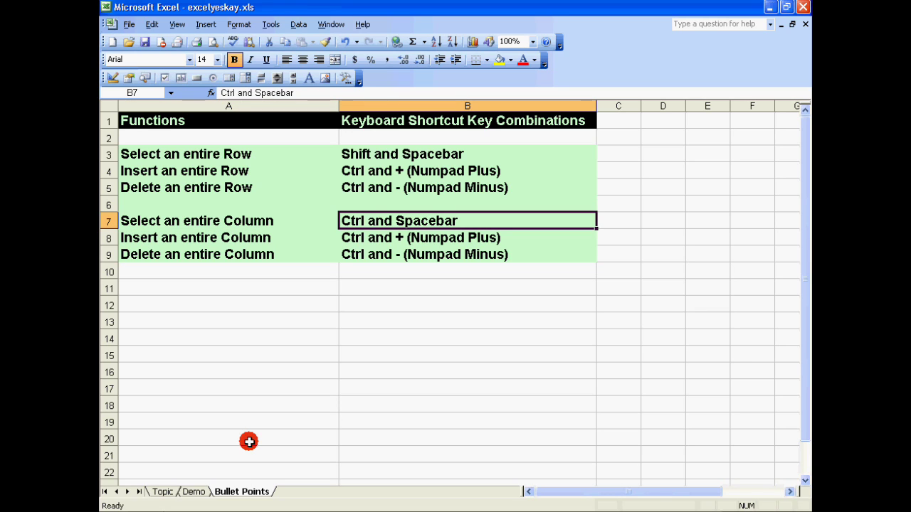
key("Left")
key("Down")
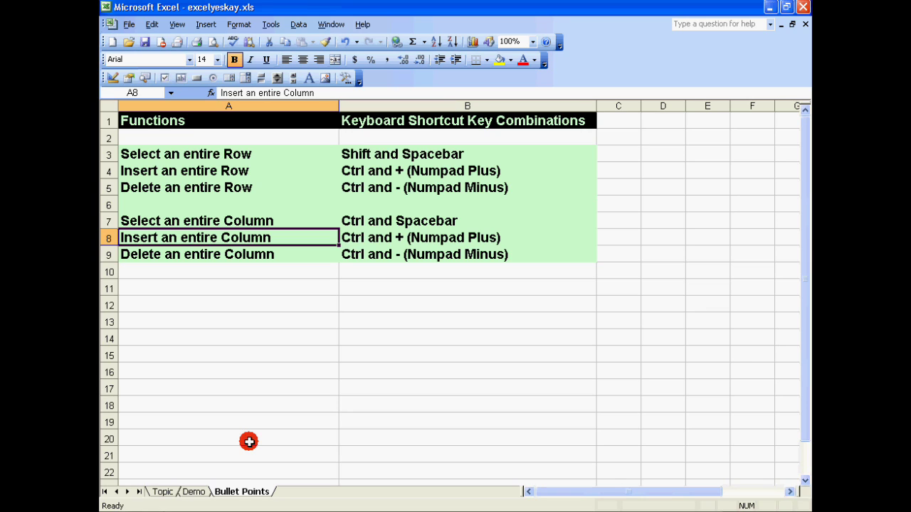
key("Right")
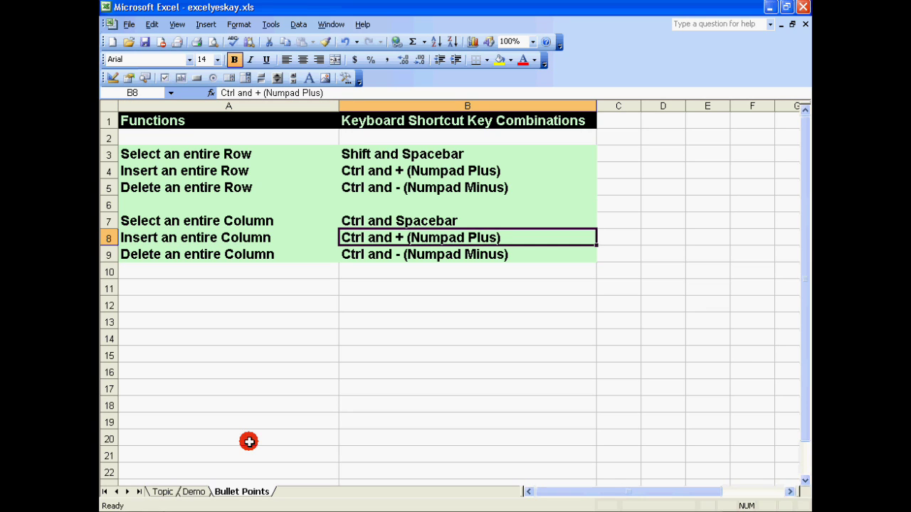
key("Left")
key("Down")
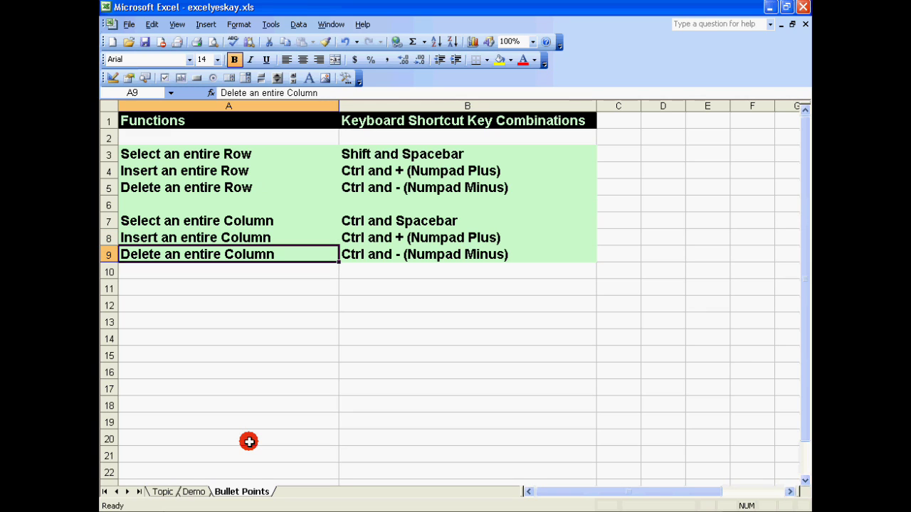
key("Right")
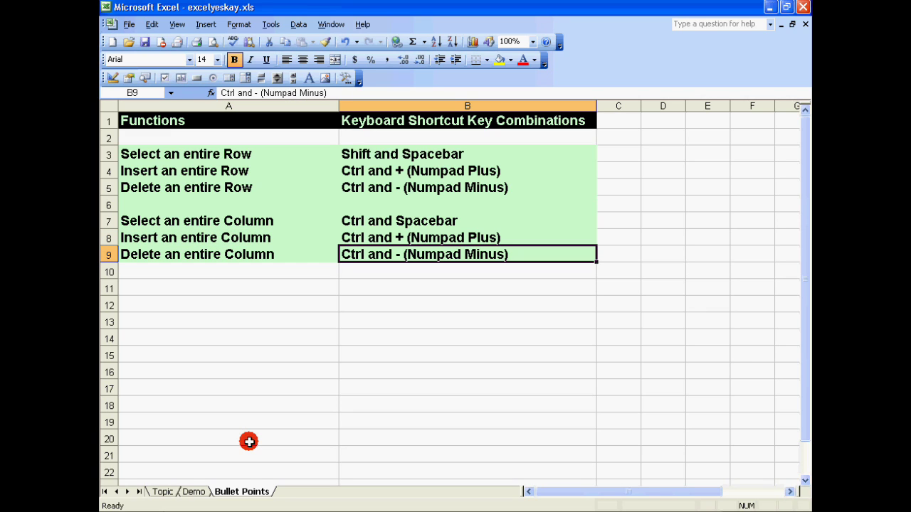